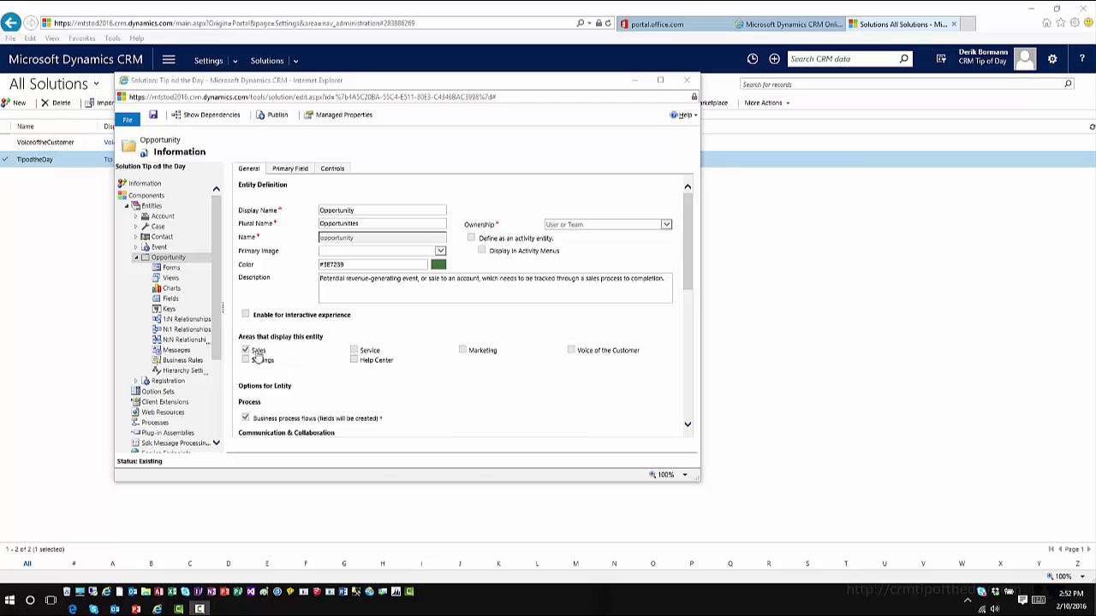
- Go to Opportunity's 1:N relationships, discarding unsaved changes, and start a new 1-to-many relationship
click(191, 323)
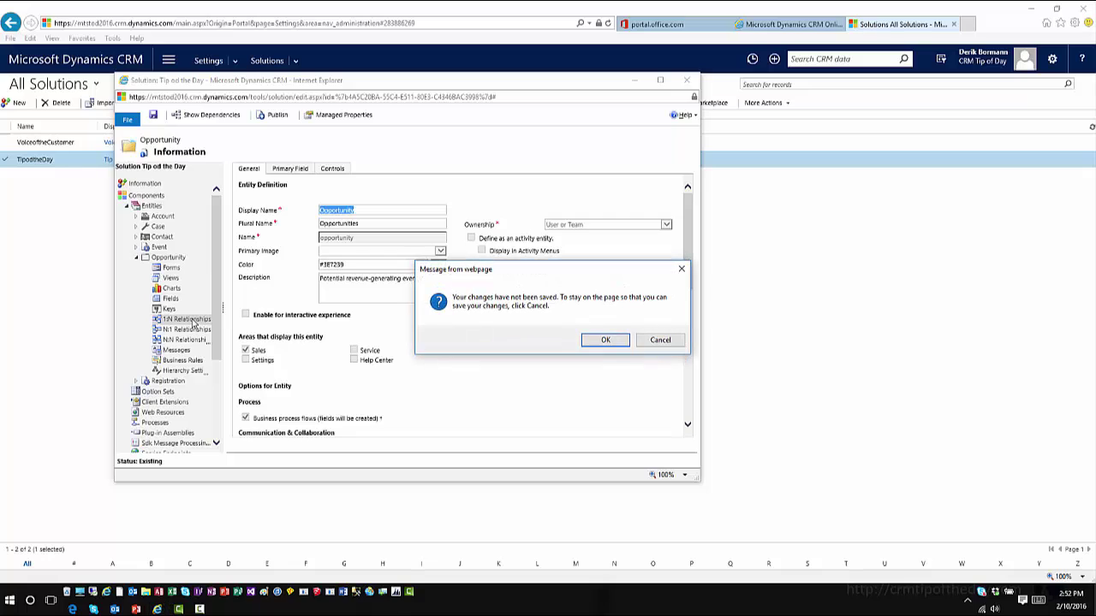
click(604, 340)
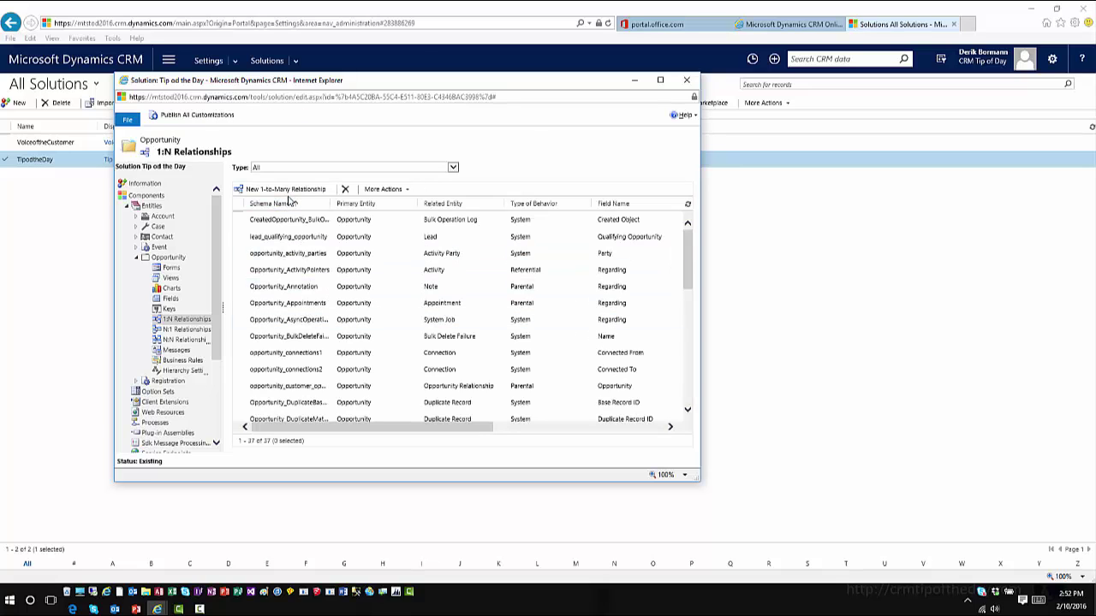
click(291, 191)
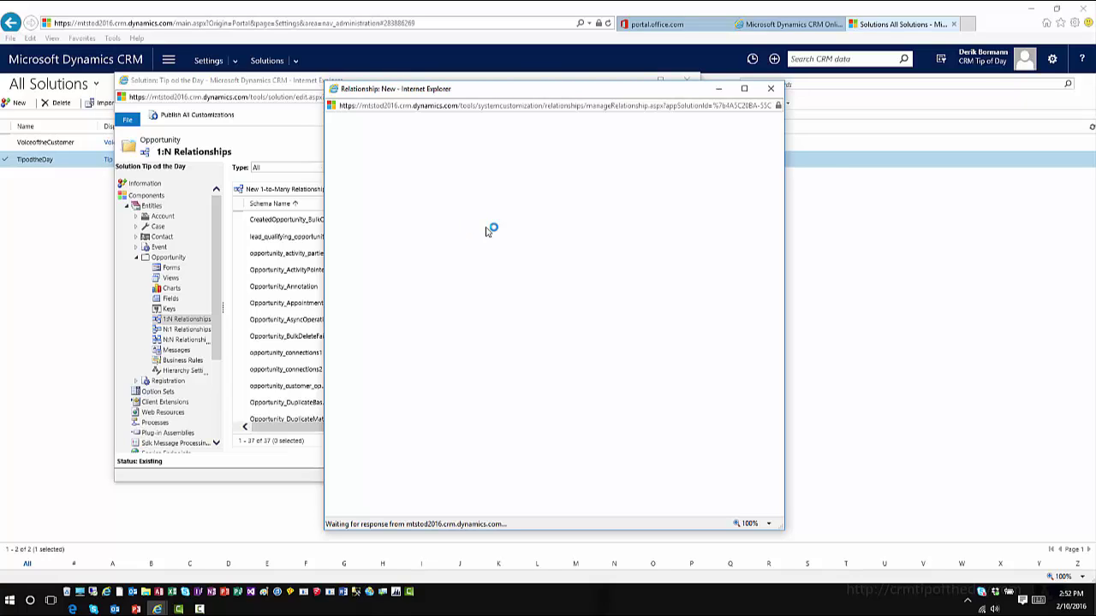
- Save a hierarchical Opportunity-to-Opportunity relationship whose lookup field is named 'Parent Opportunity'
click(749, 210)
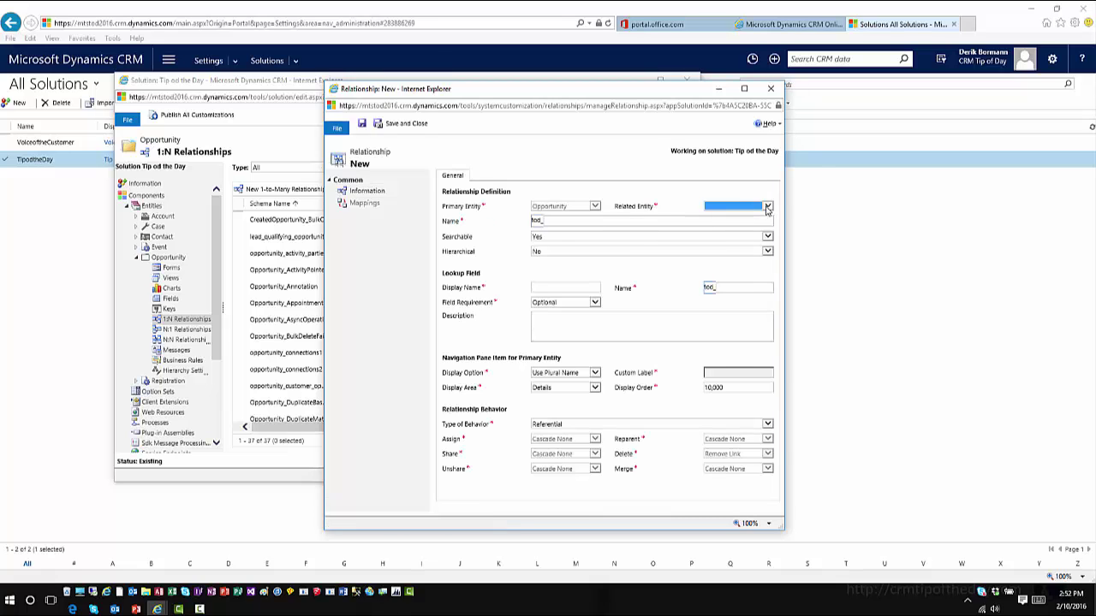
scroll(741, 411, down, 5)
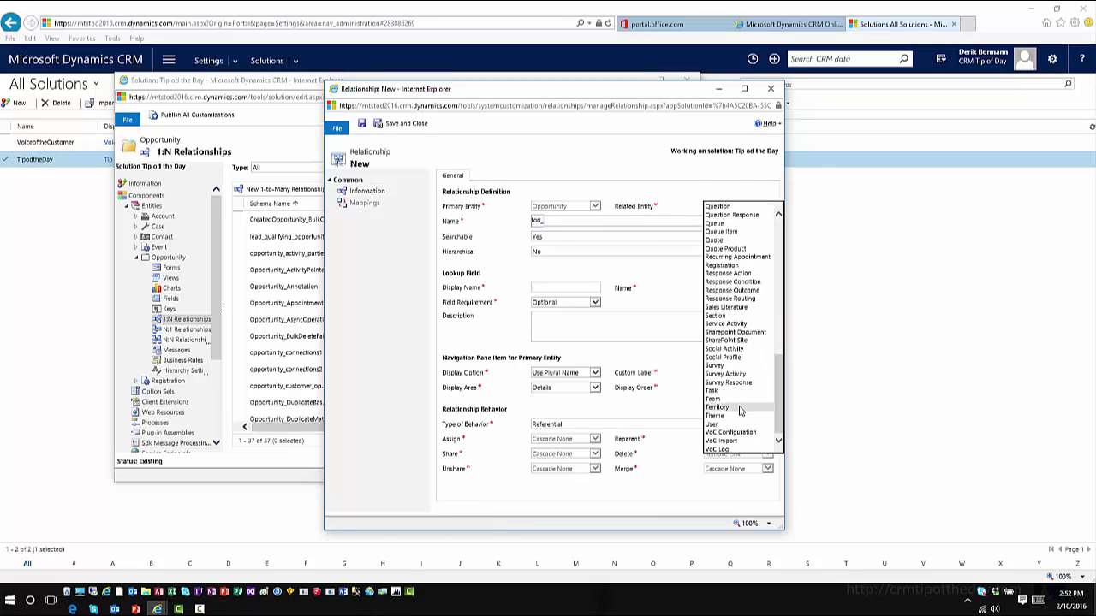
scroll(779, 214, up, 5)
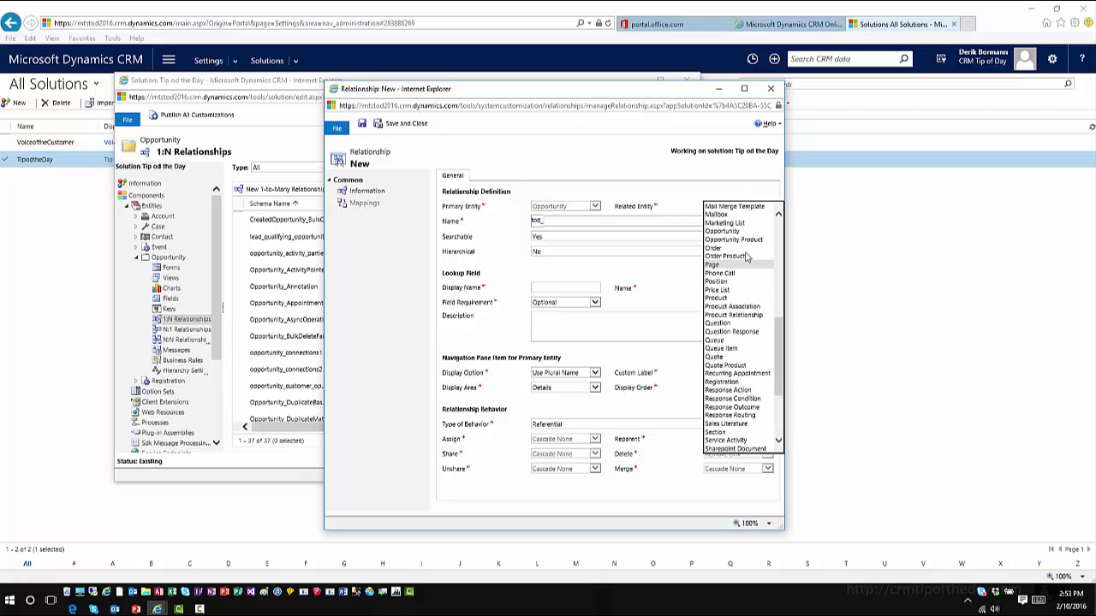
click(741, 231)
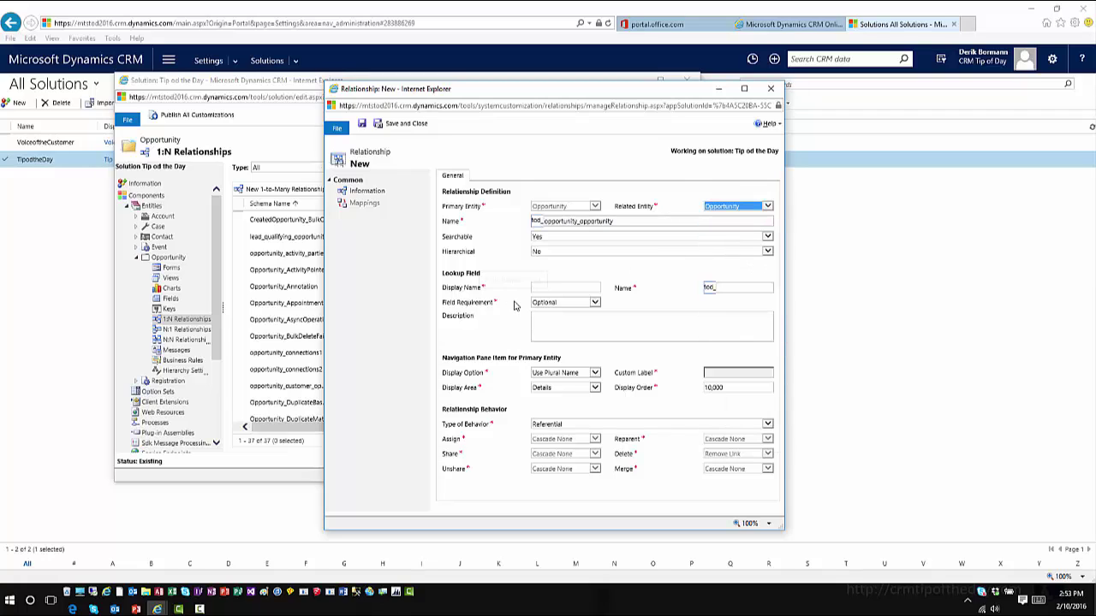
click(548, 252)
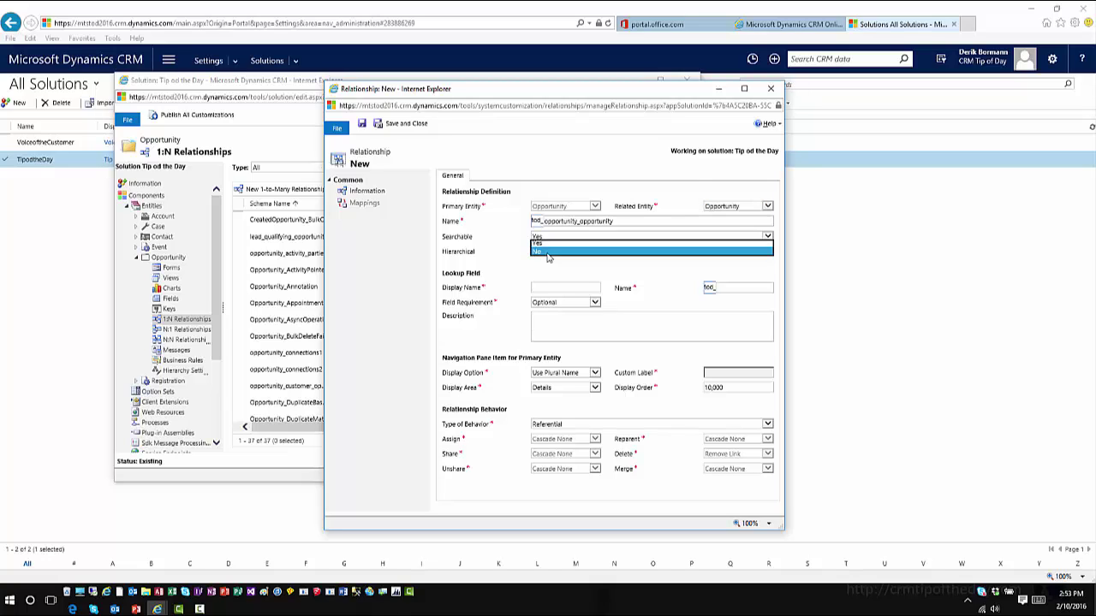
click(545, 266)
click(545, 288)
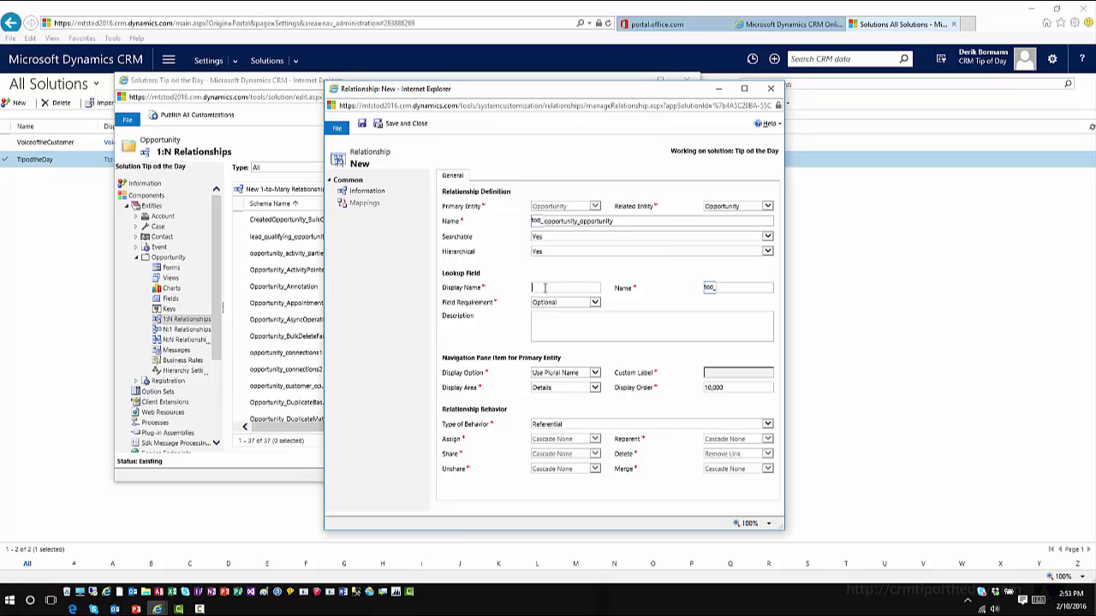
text(Parent Opportunity)
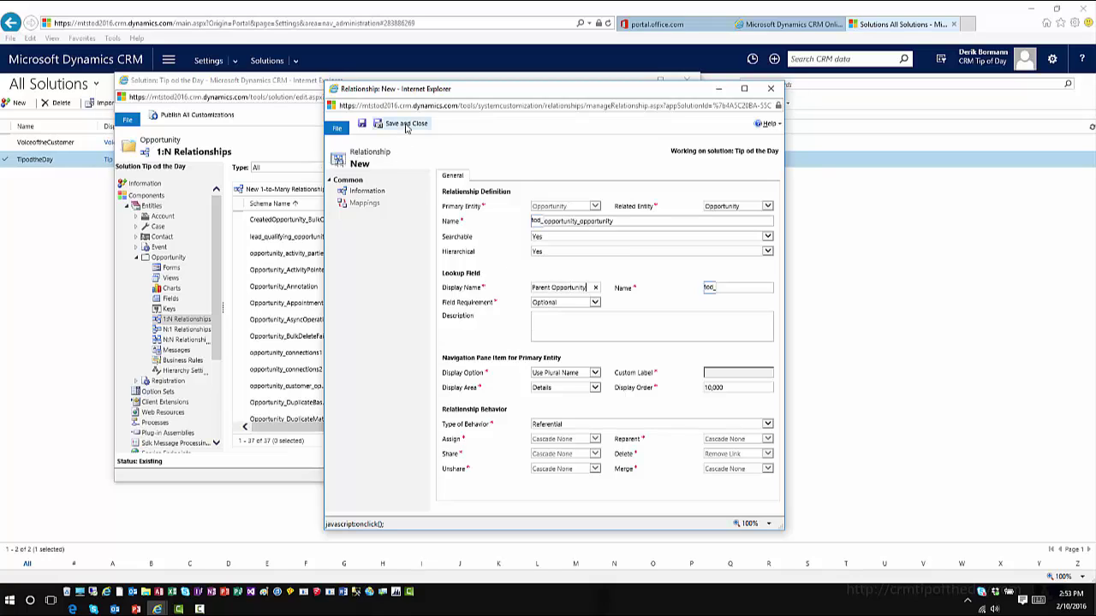
click(405, 126)
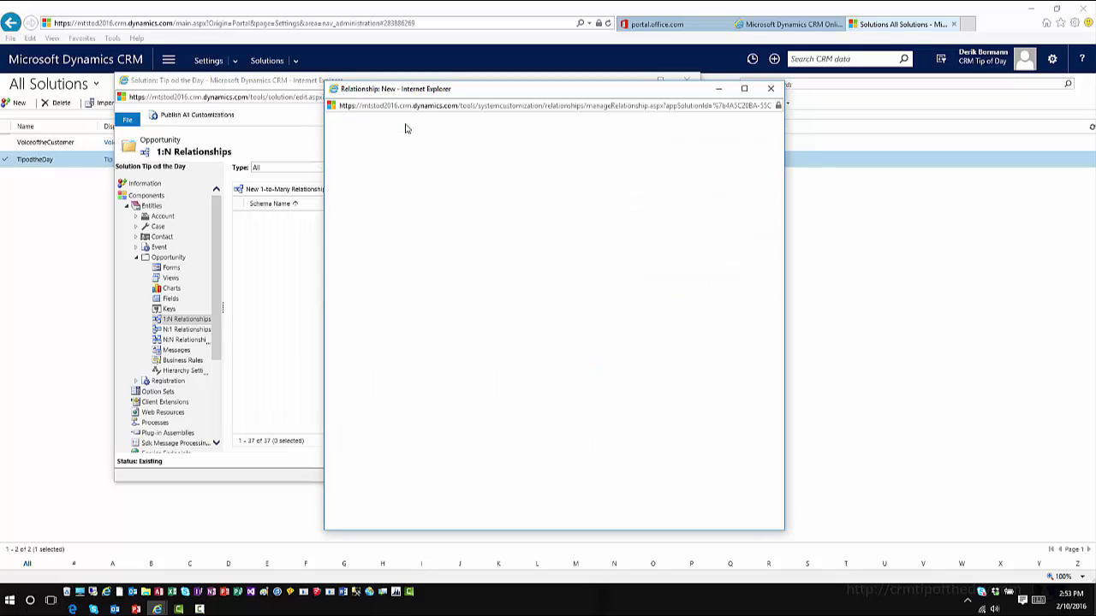
scroll(180, 377, down, 1)
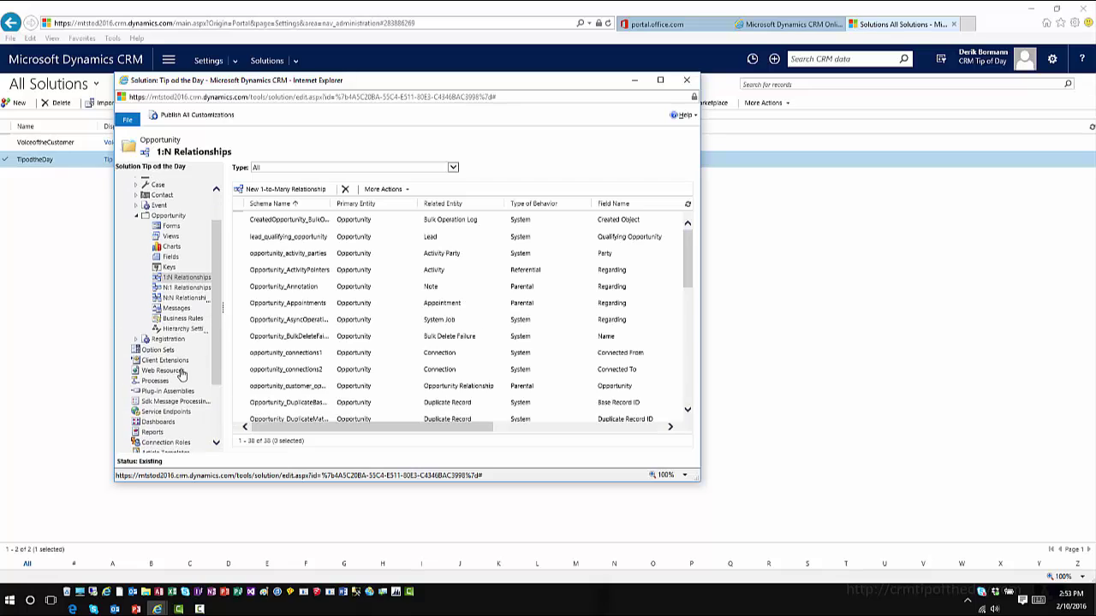
- Create a new hierarchy setting from Opportunity's Hierarchy Settings in the solution tree
click(184, 330)
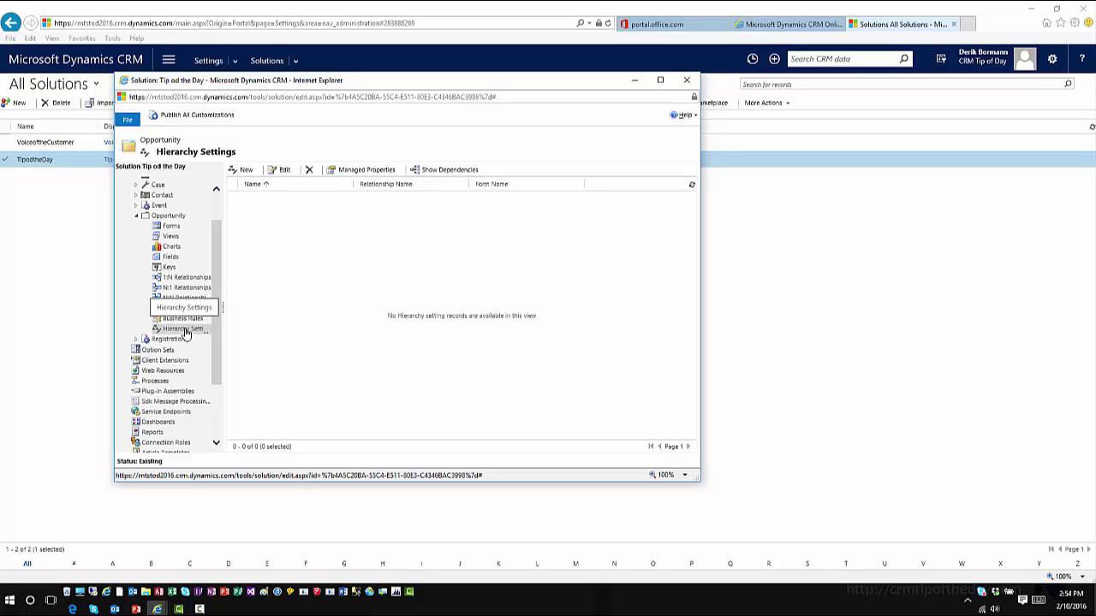
click(245, 171)
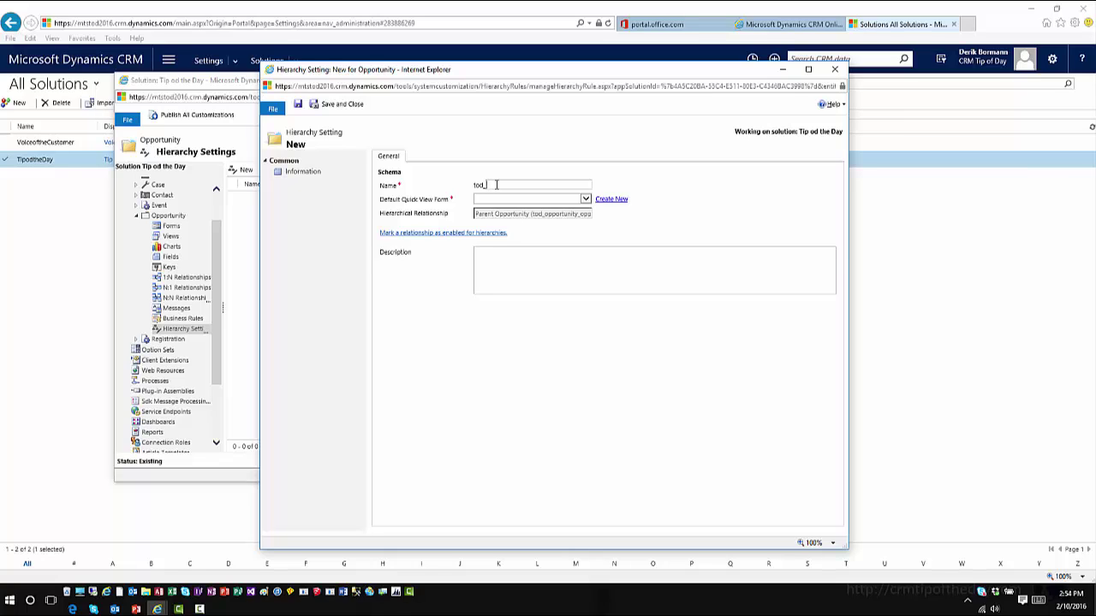
- Name the hierarchy setting tod_Opp_Parent_opp and create a new default quick view form
click(496, 185)
text(Opp_Parent_opp)
key(Tab)
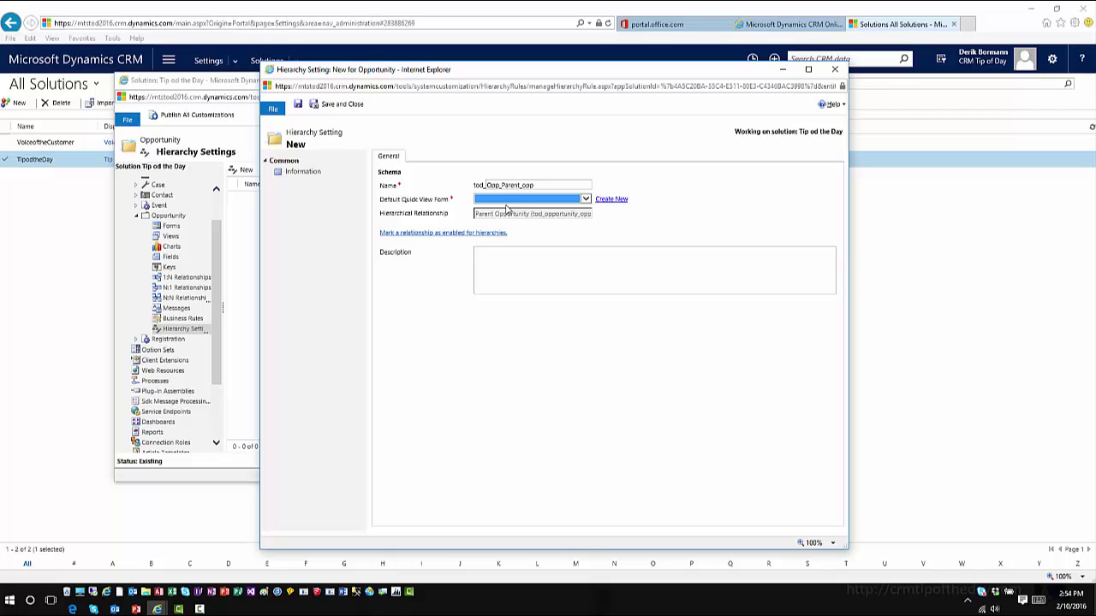
click(605, 204)
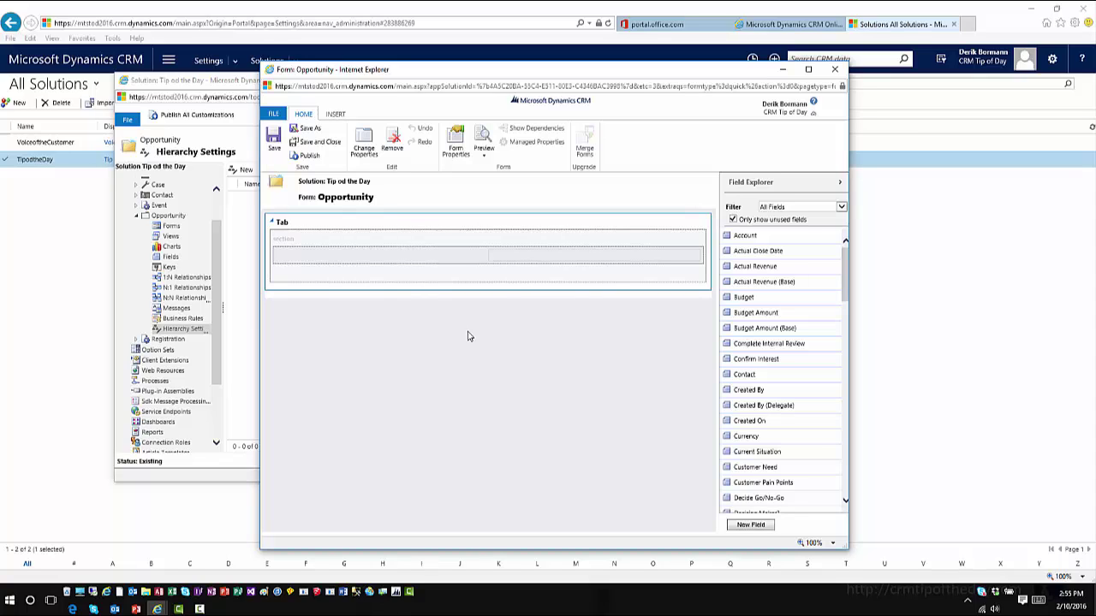
- Add Est. Revenue and Rating to the quick view form beside Topic and Est. Close Date, then close it
drag(845, 285, 847, 463)
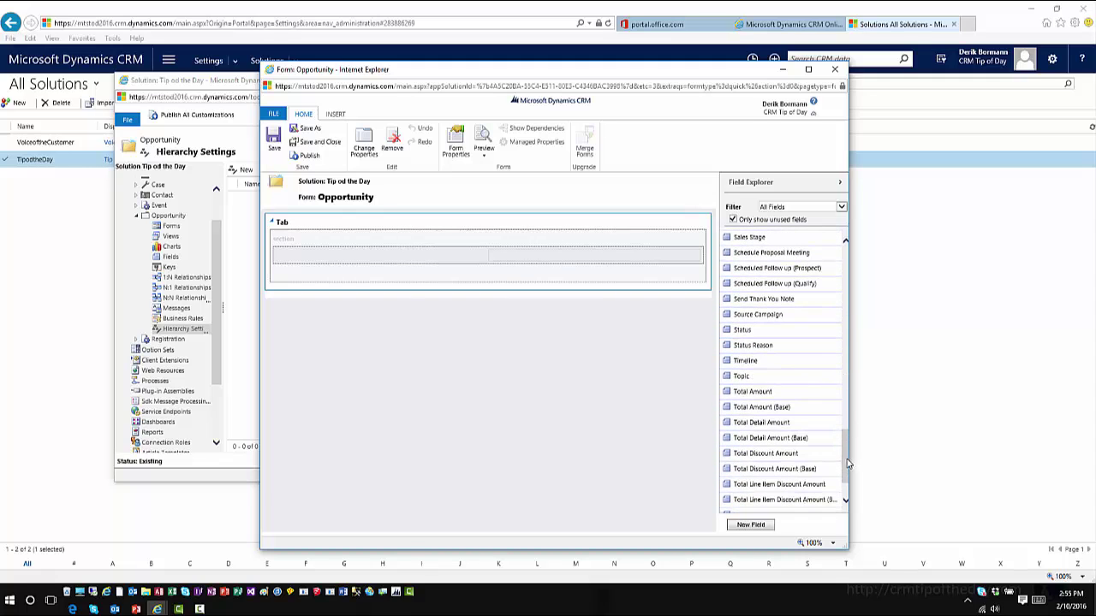
double_click(757, 382)
drag(844, 455, 841, 342)
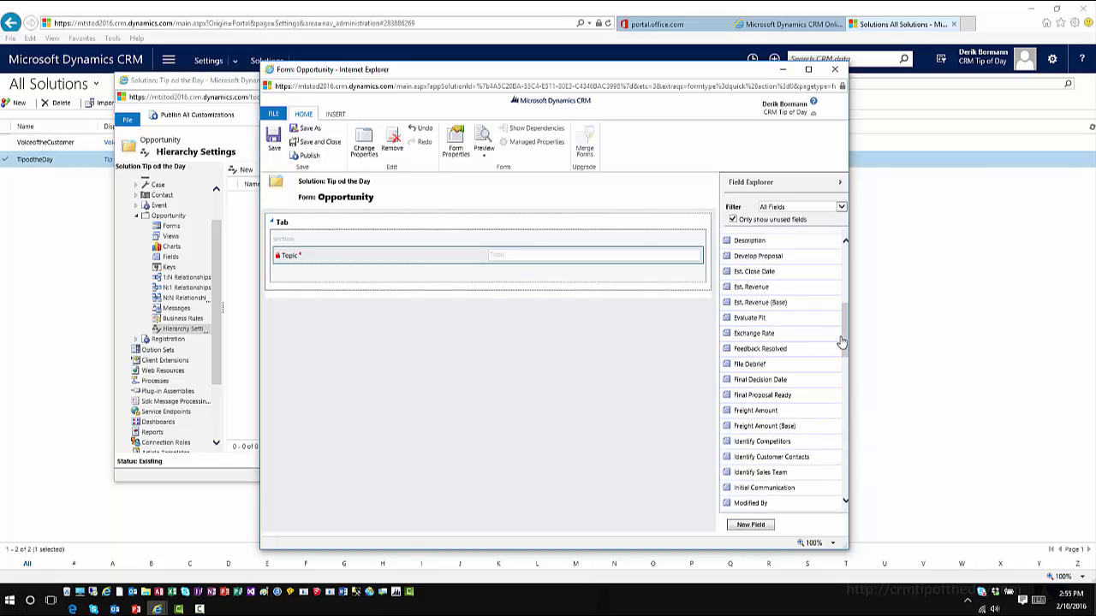
double_click(797, 280)
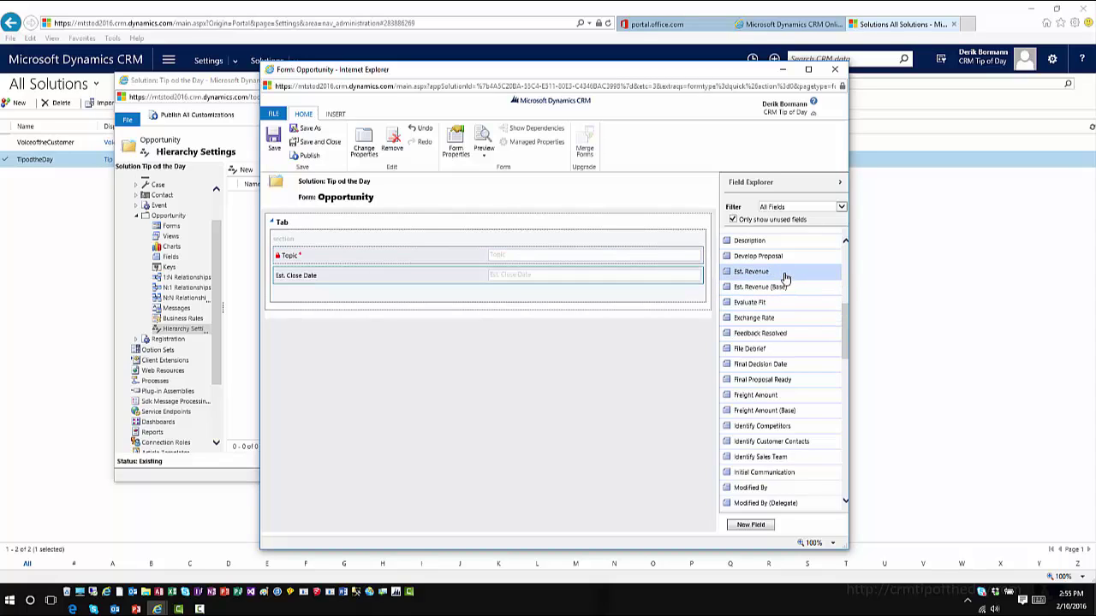
double_click(784, 279)
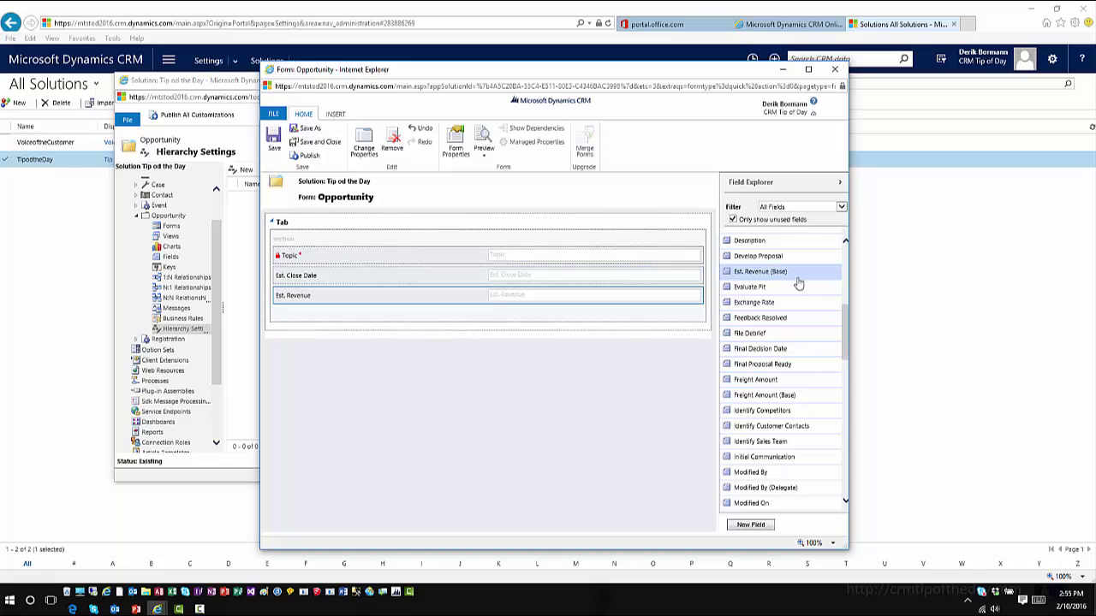
drag(848, 329, 844, 410)
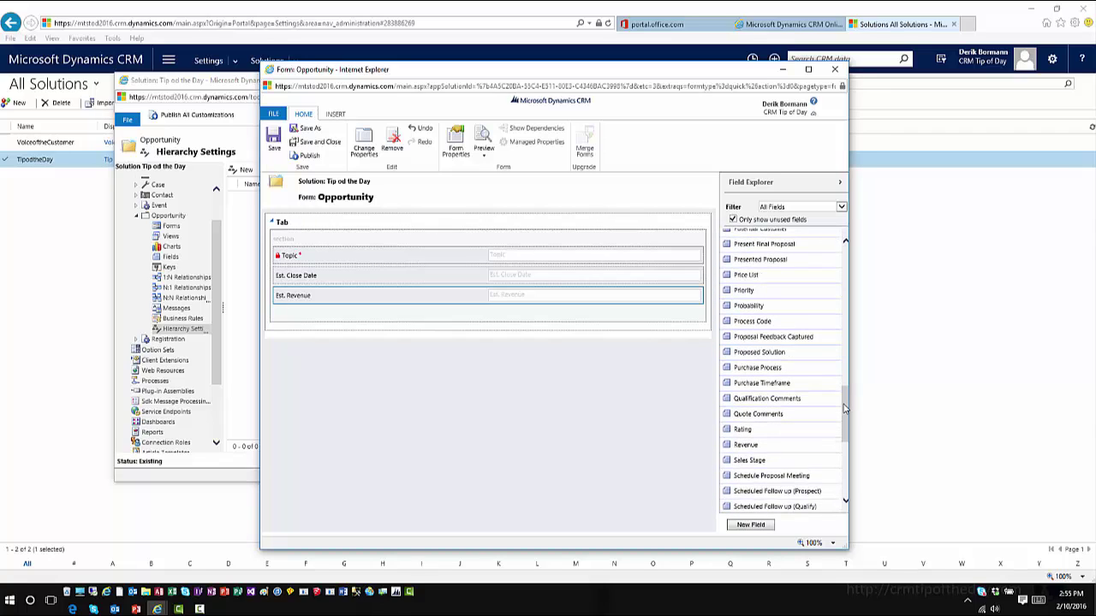
double_click(788, 433)
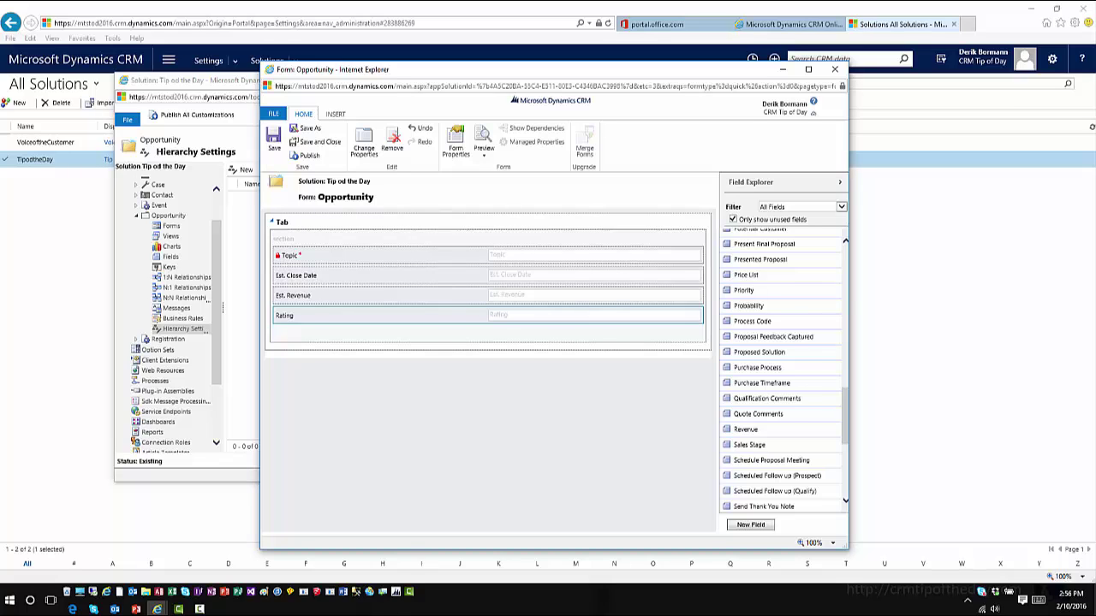
click(835, 68)
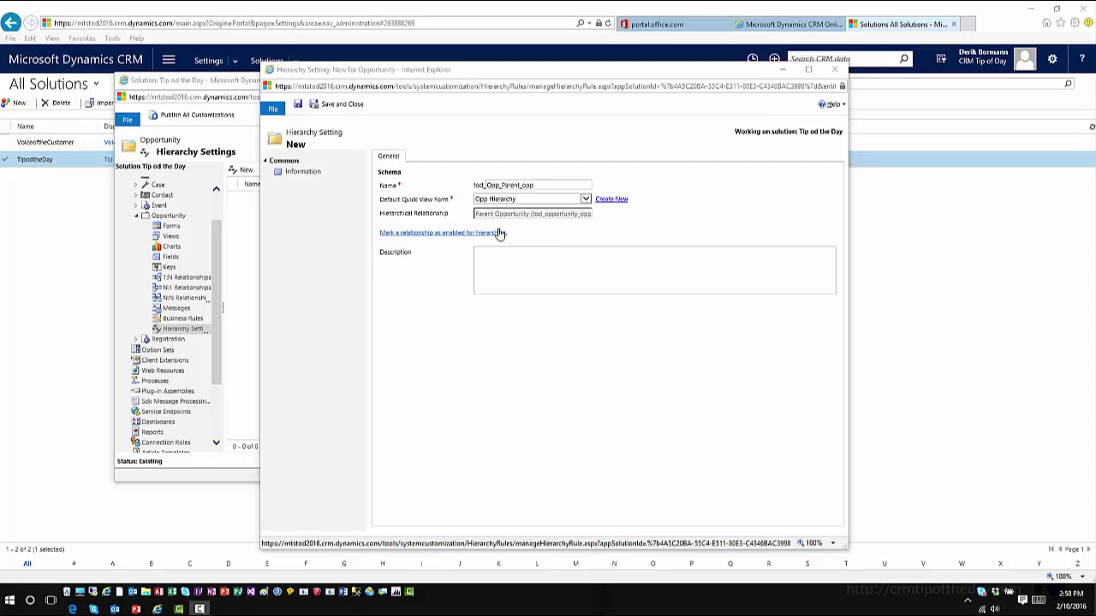
- Save hierarchy setting tod_Opp_Parent_opp, publish all customizations, and close the solution window
click(343, 107)
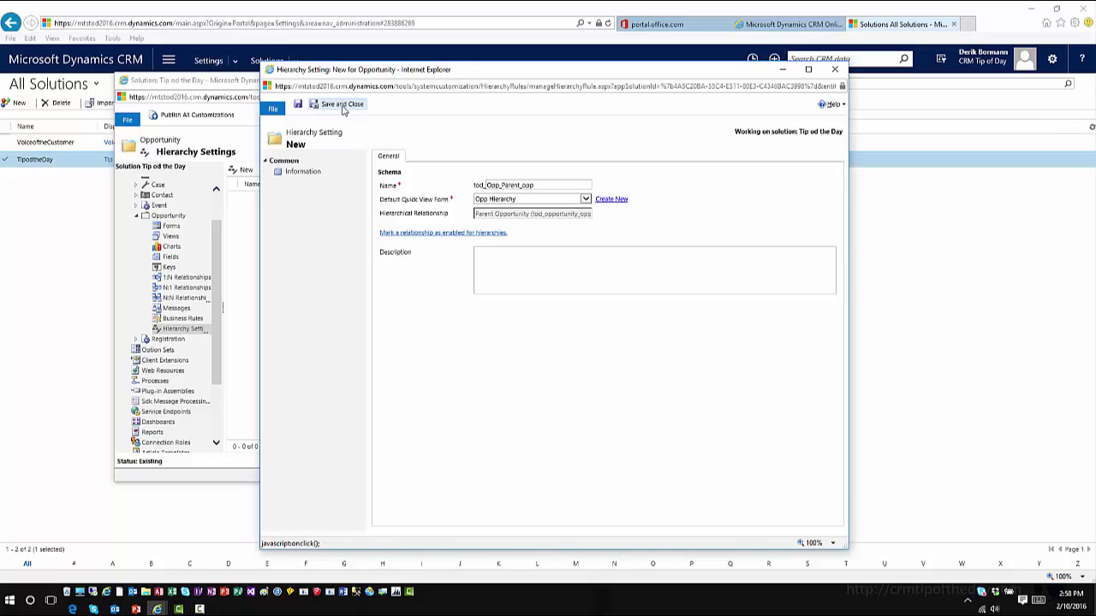
click(342, 104)
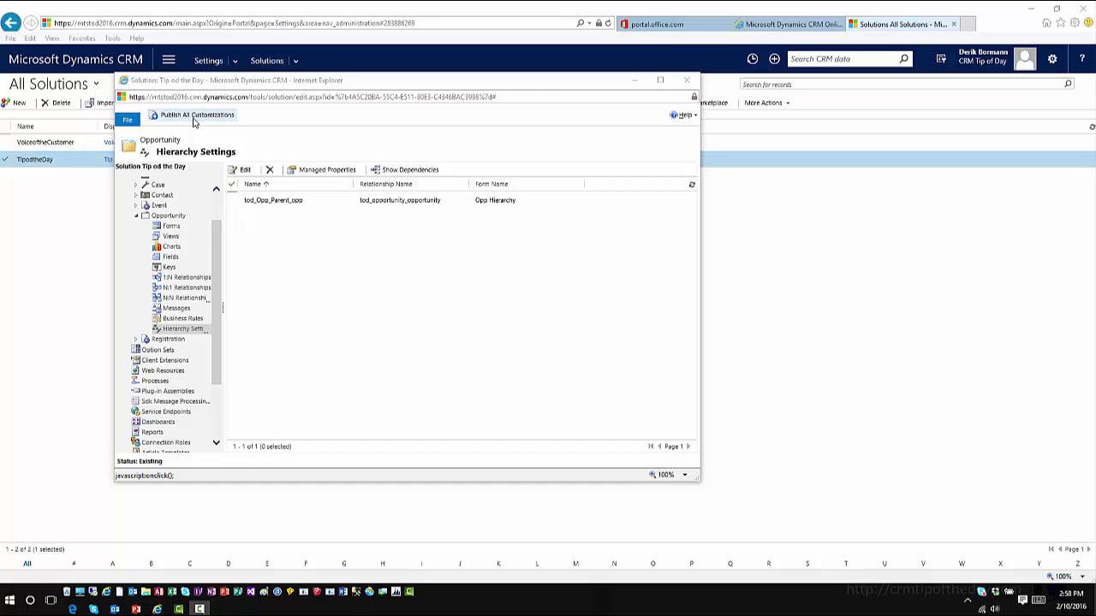
click(159, 116)
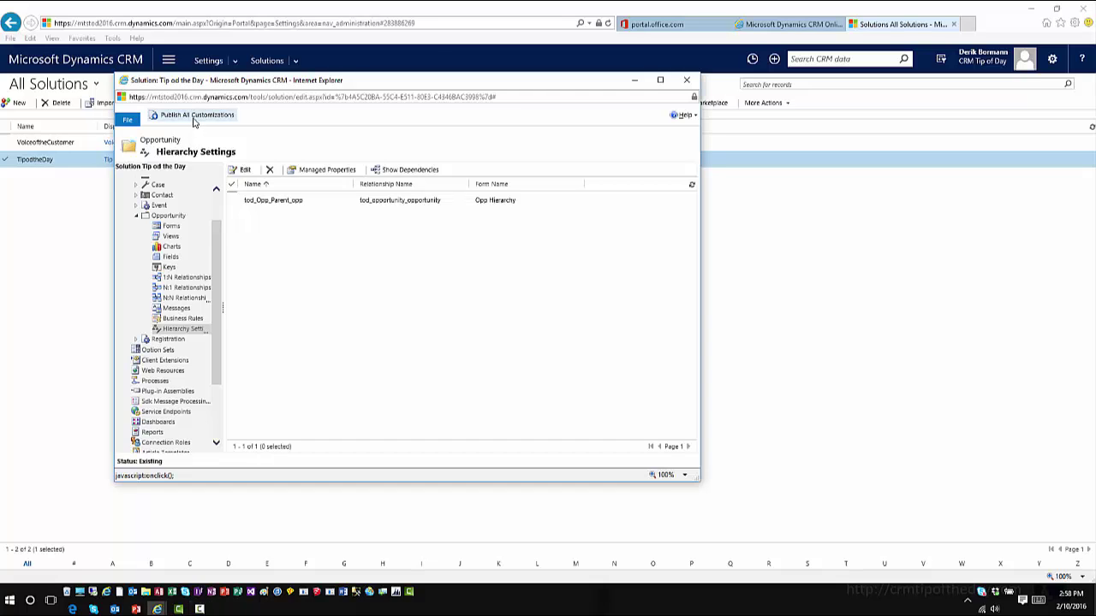
click(686, 80)
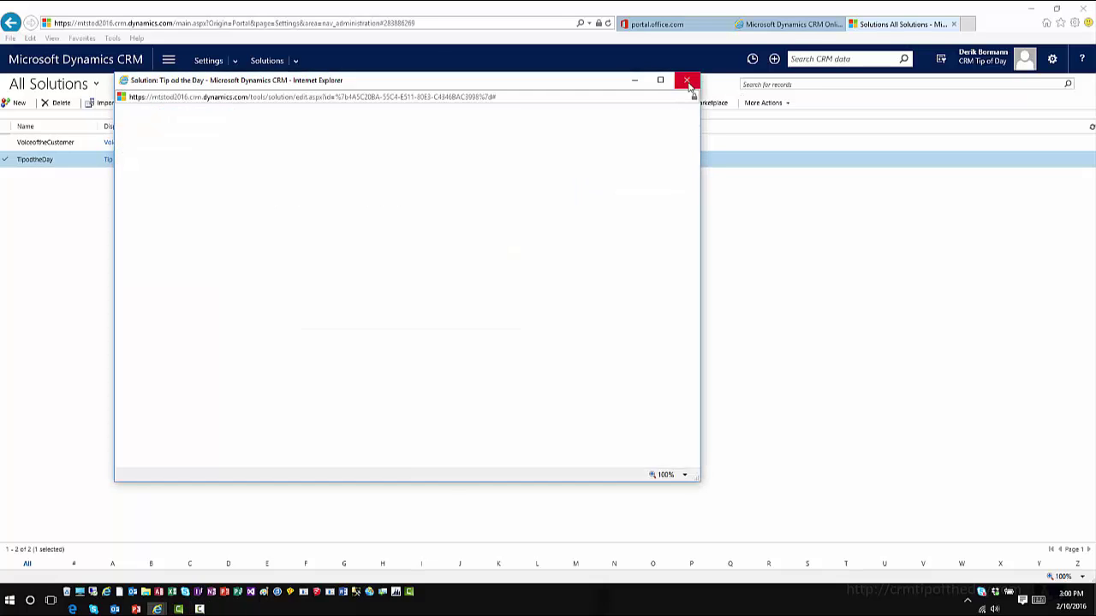
click(167, 66)
- Go to Sales > Opportunities and open the Product SKU AX305 restocking opportunity
click(77, 115)
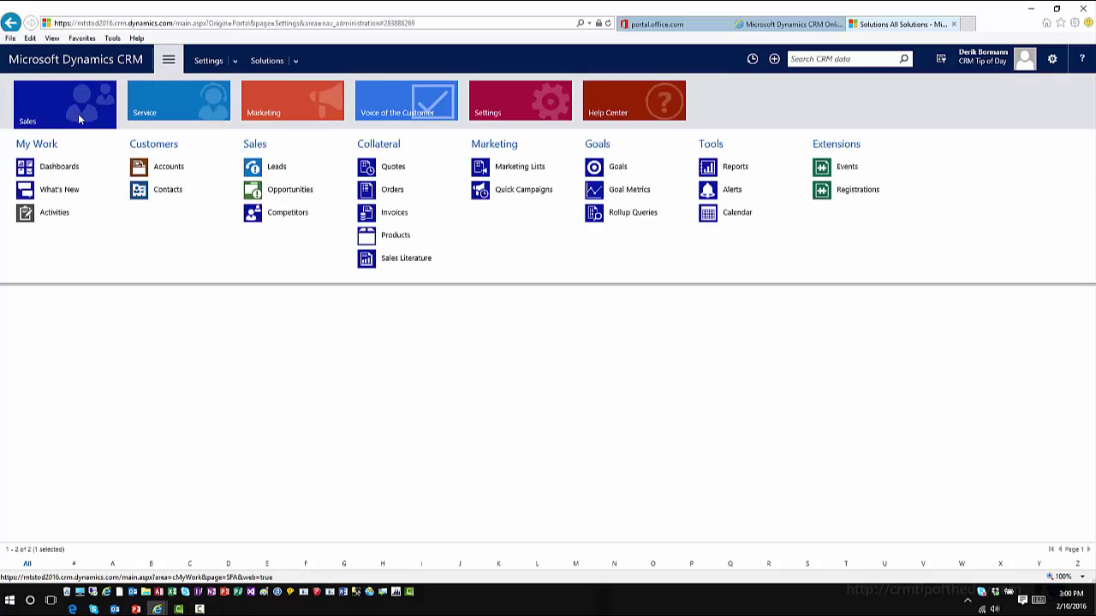
click(303, 202)
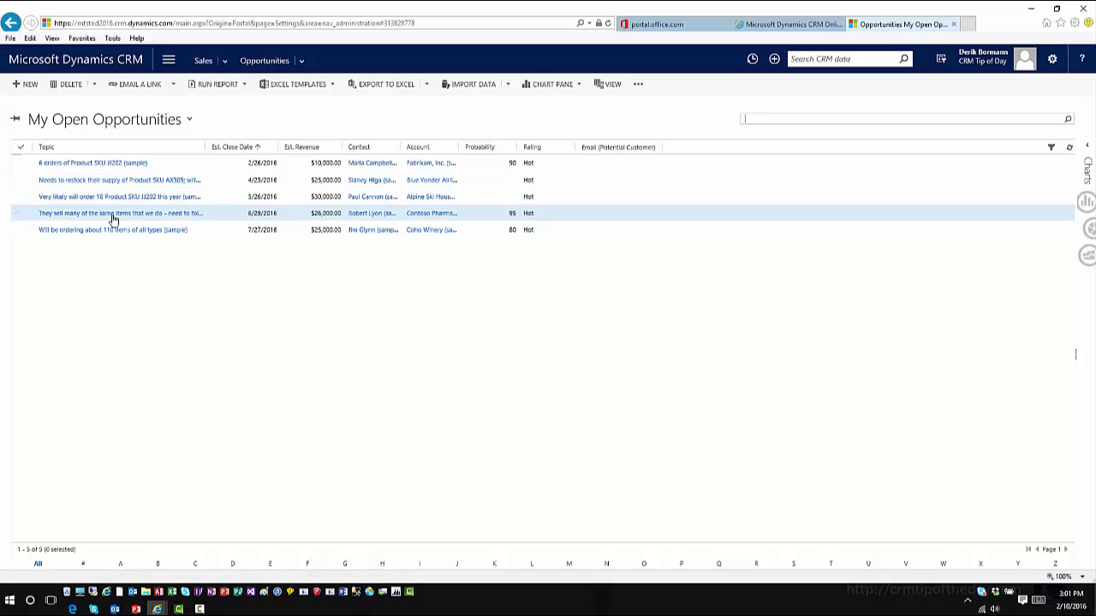
click(117, 181)
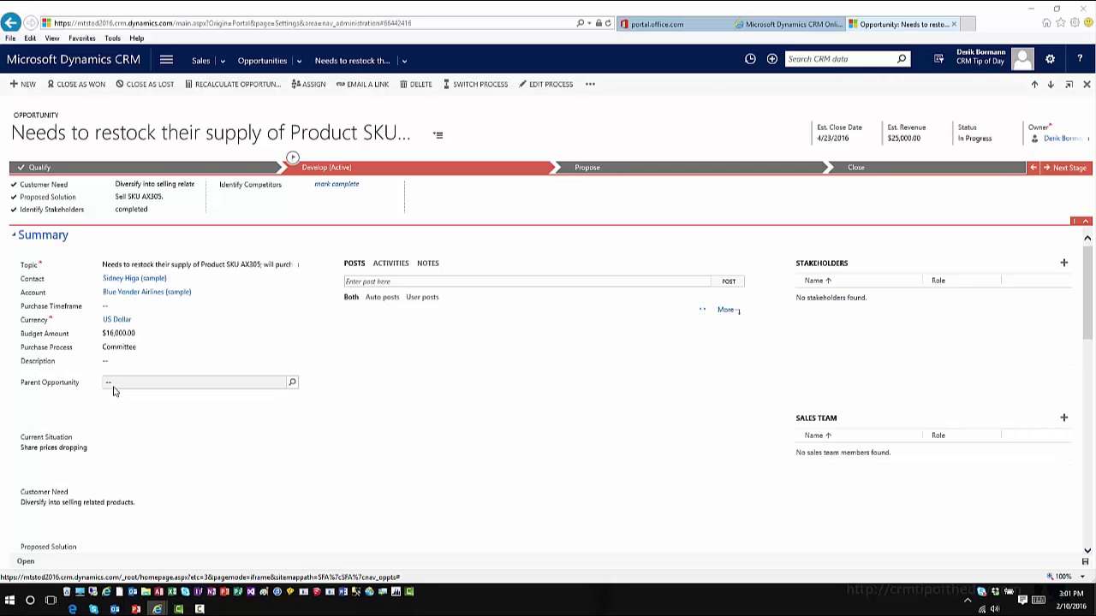
- Set its Parent Opportunity to '6 orders of Product SKU JJ202 (sample)' and return to the opportunities list
click(291, 385)
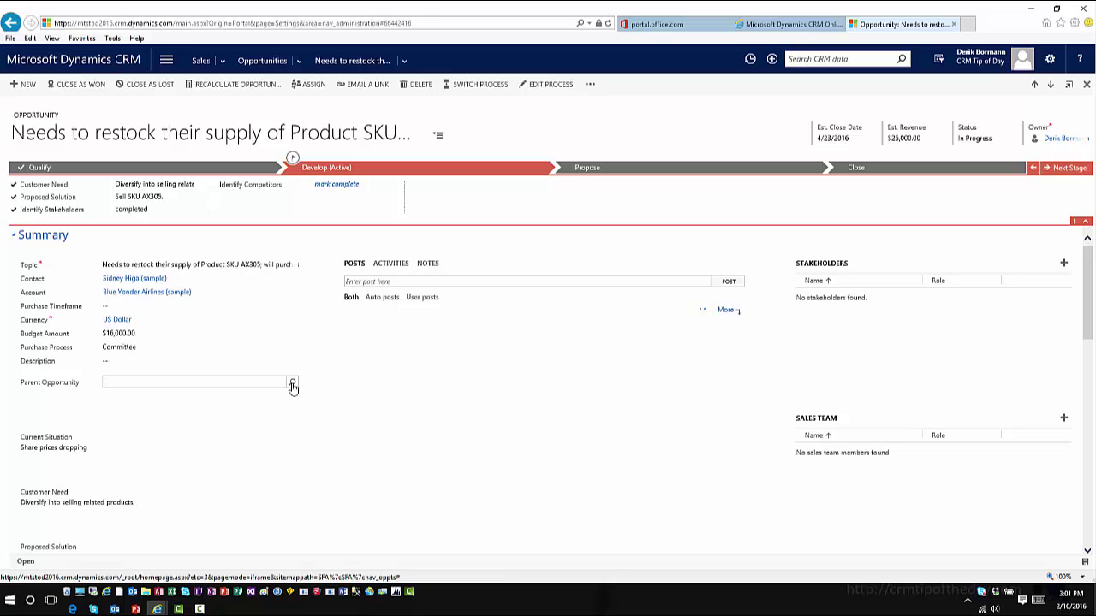
click(292, 386)
click(200, 397)
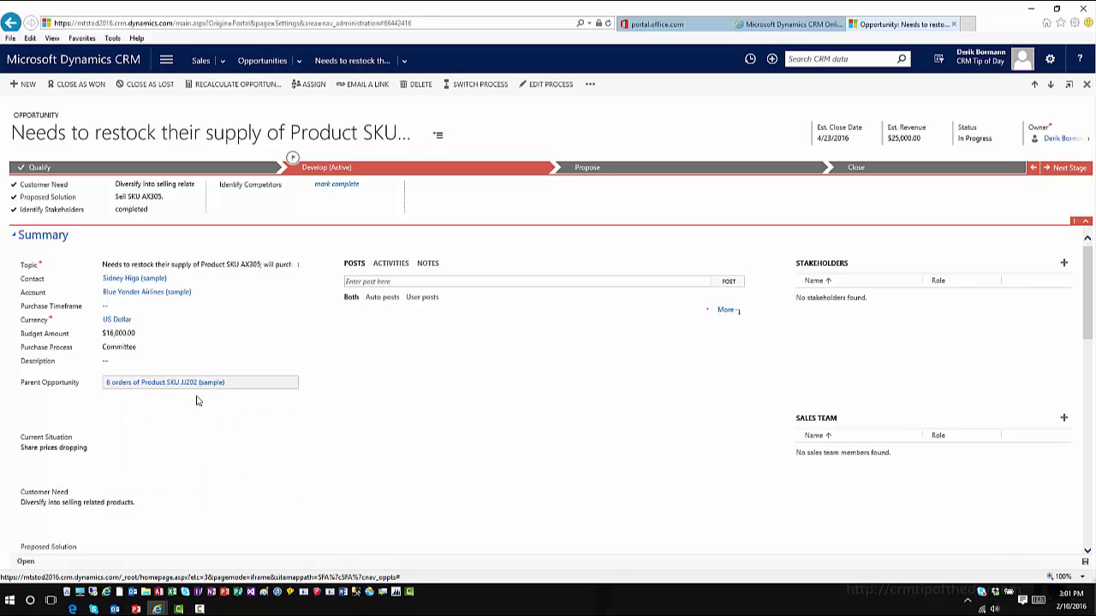
click(255, 63)
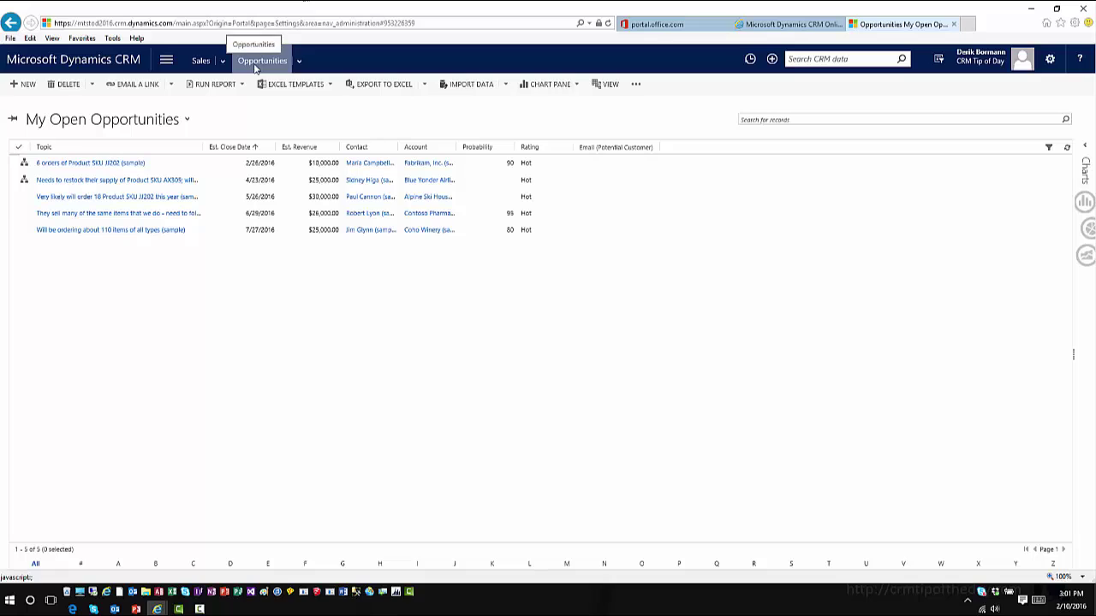
- Open the hierarchy tile view for the 'Needs to restock' opportunity
click(25, 181)
double_click(25, 181)
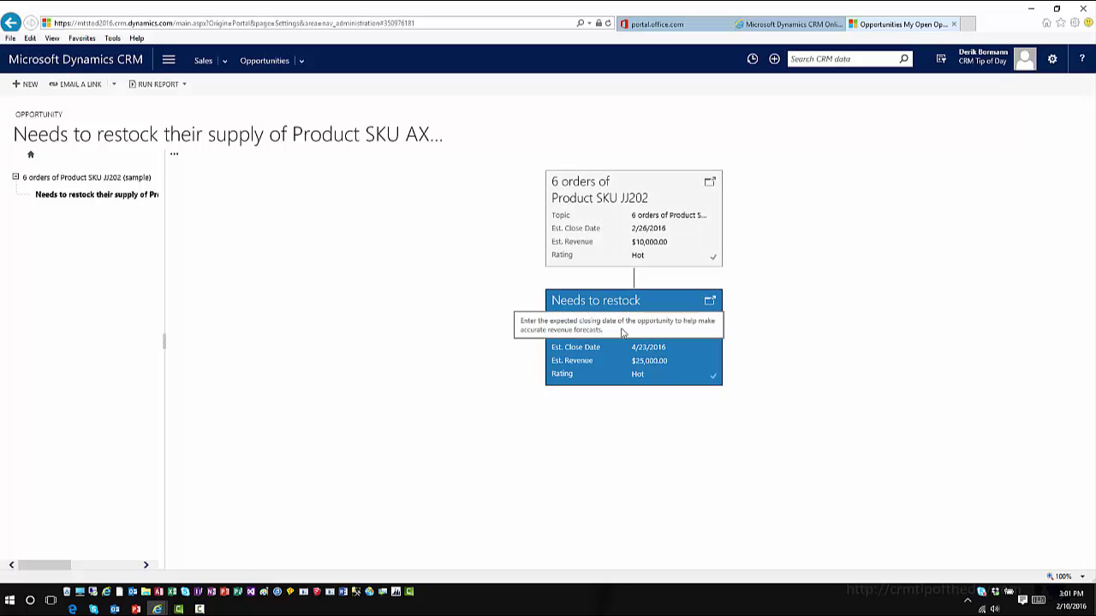
- Select the '6 orders of Product SKU JJ202' parent tile and open that record in a new window
click(668, 199)
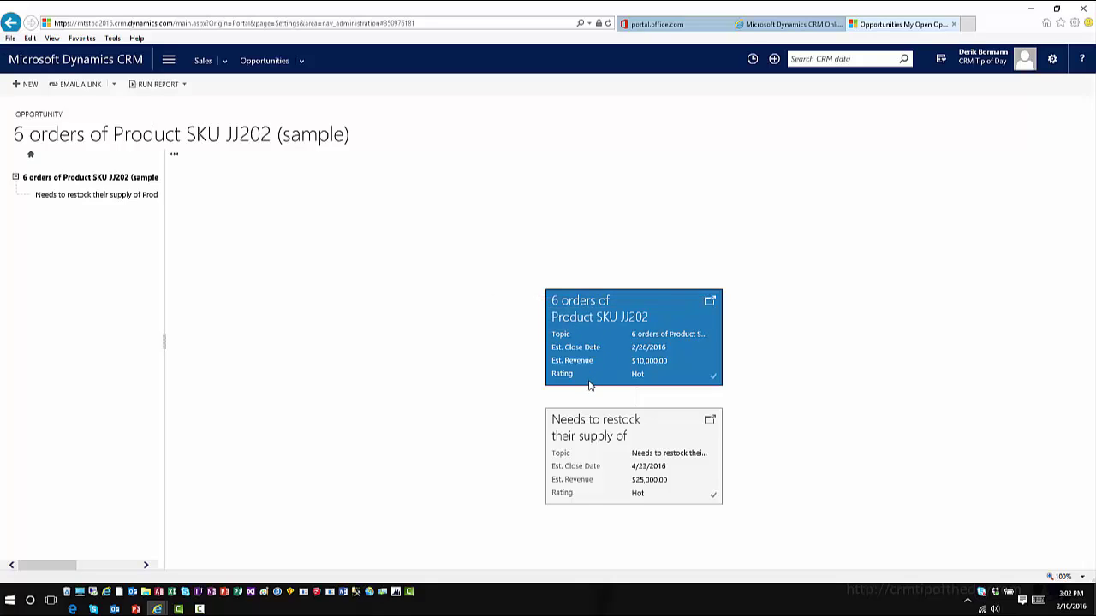
click(714, 379)
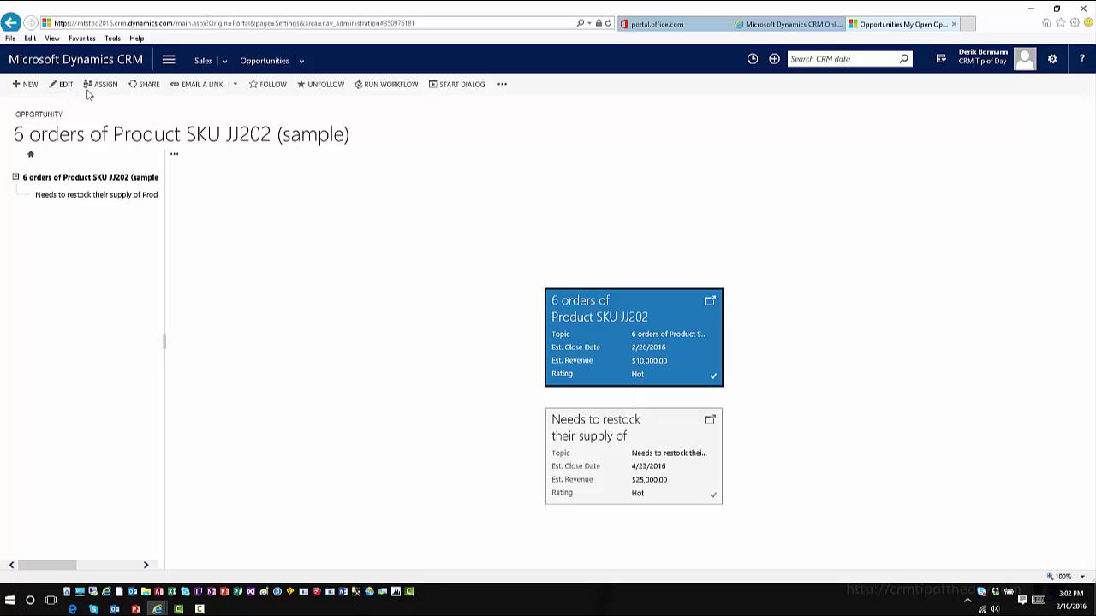
click(503, 87)
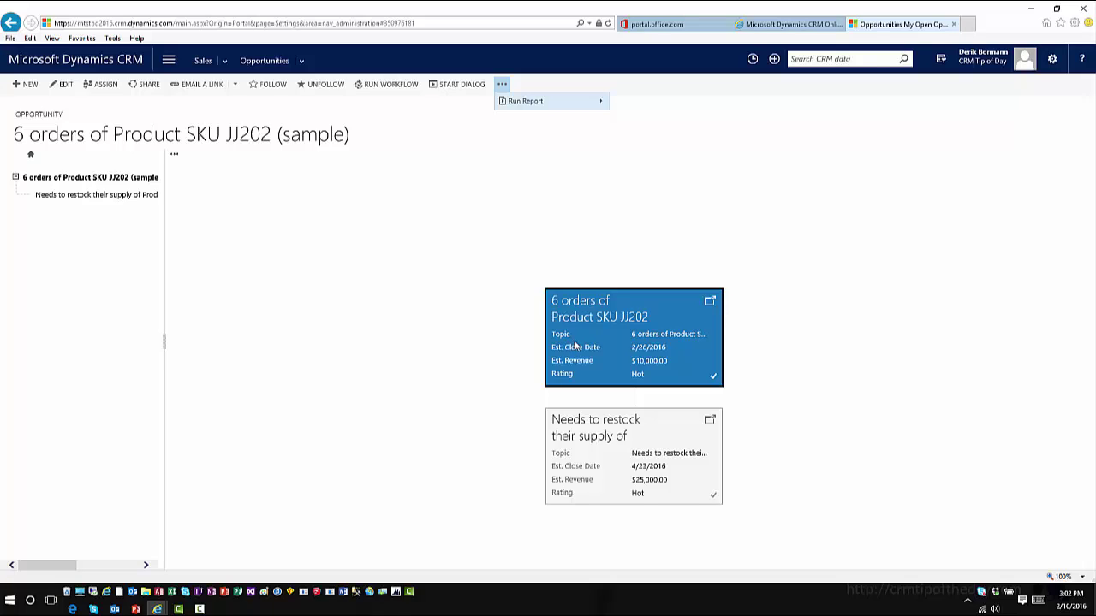
click(711, 301)
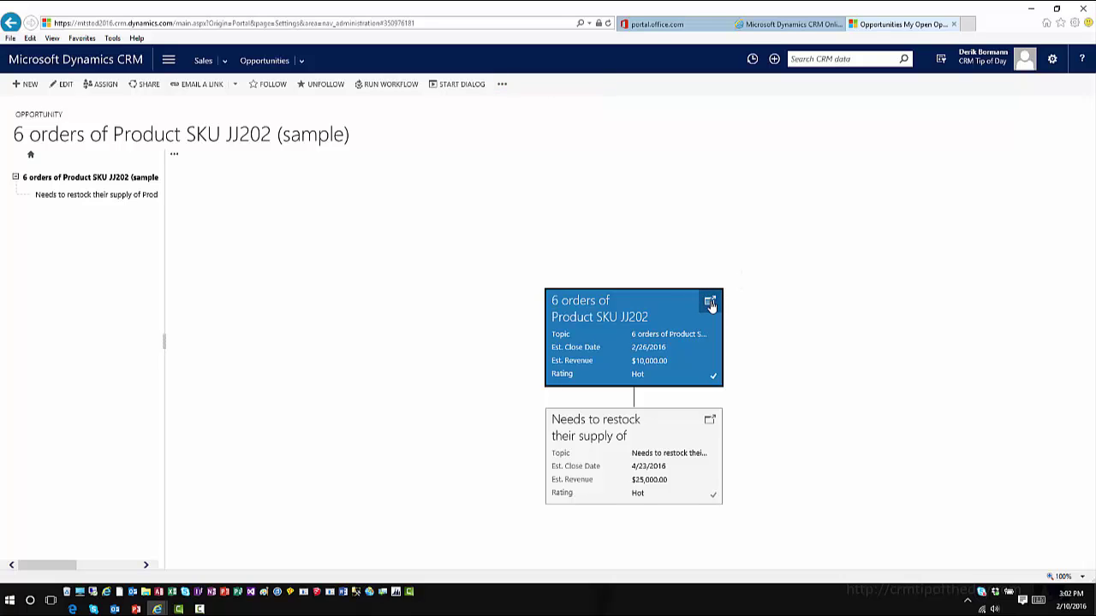
click(712, 304)
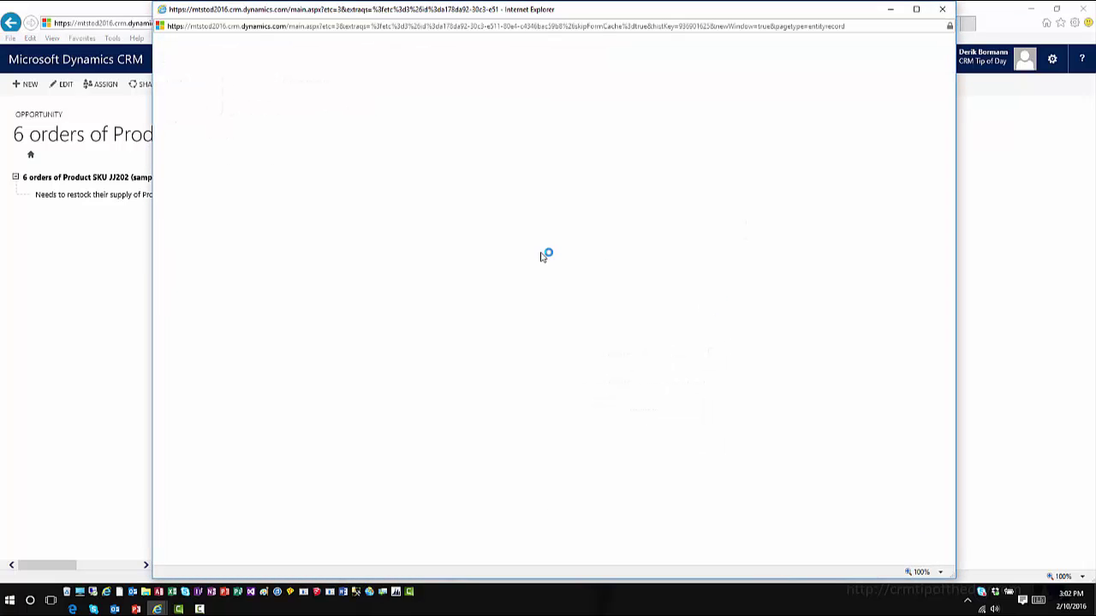